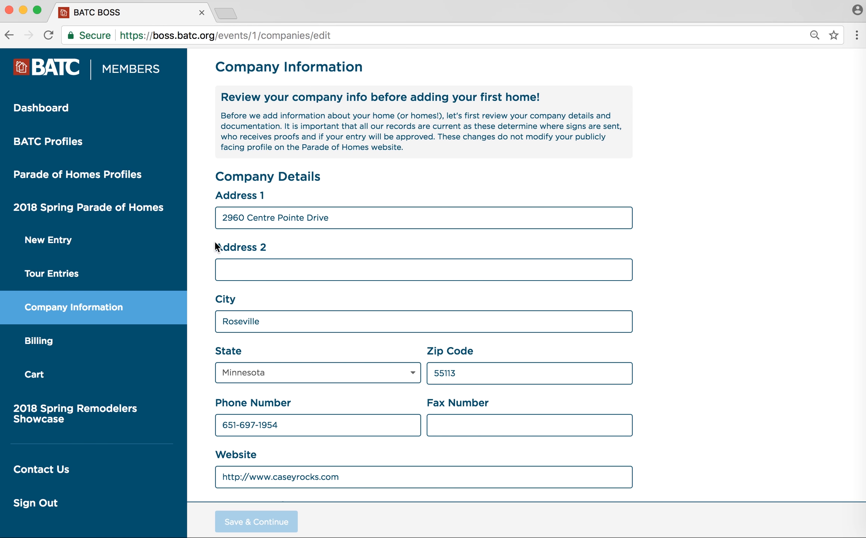
- Enlarge the agreement box, tick Agree on the participation agreement, and start a new entry
scroll(202, 276, "down", 5)
scroll(201, 277, "down", 9)
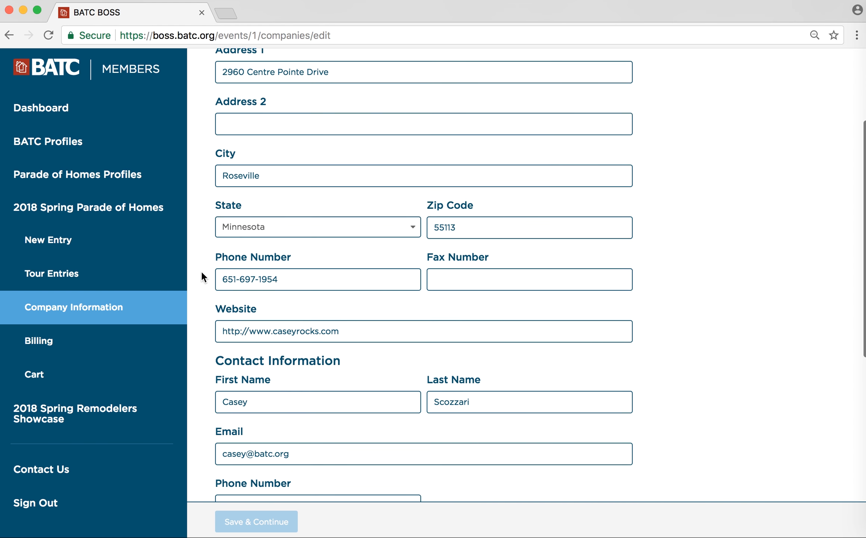
scroll(202, 277, "down", 4)
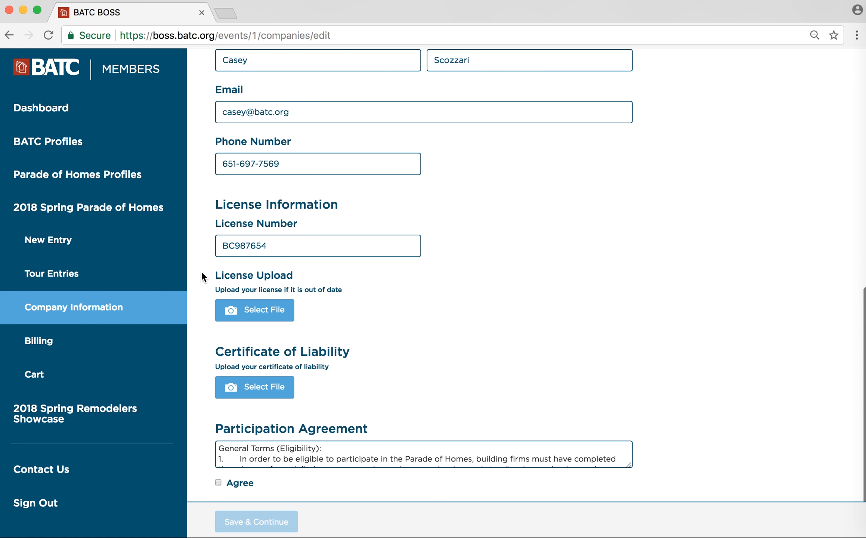
scroll(202, 273, "down", 2)
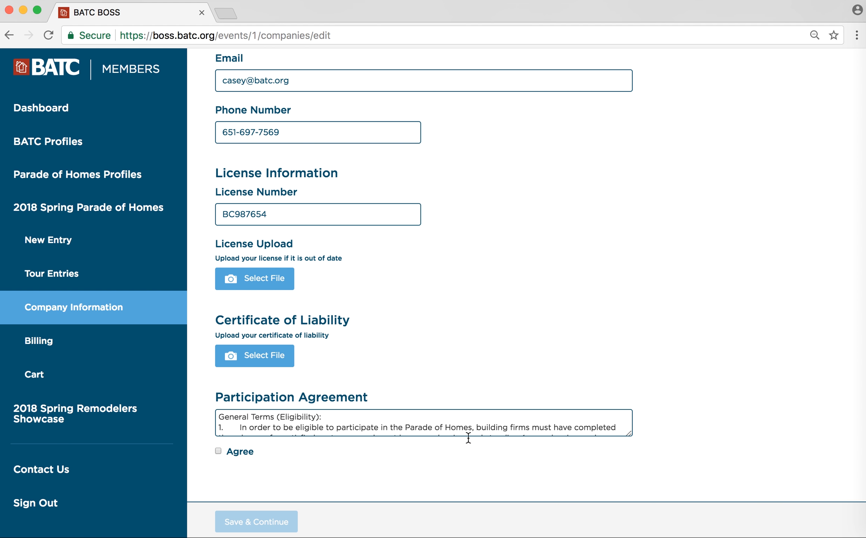
left_click_drag(628, 432, 656, 474)
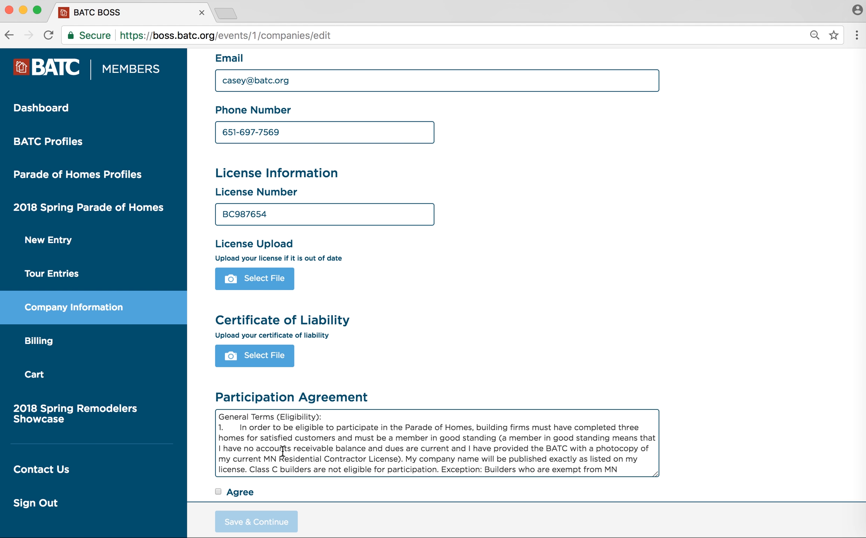
left_click(217, 491)
left_click(112, 242)
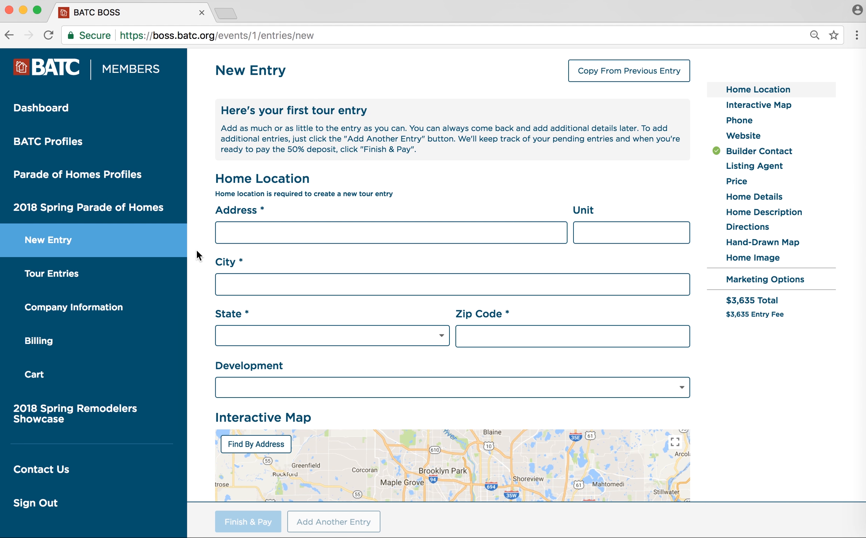
- Enter the home's street address, city, Minnesota as the state, and its zip code
scroll(240, 207, "down", 2)
left_click(240, 205)
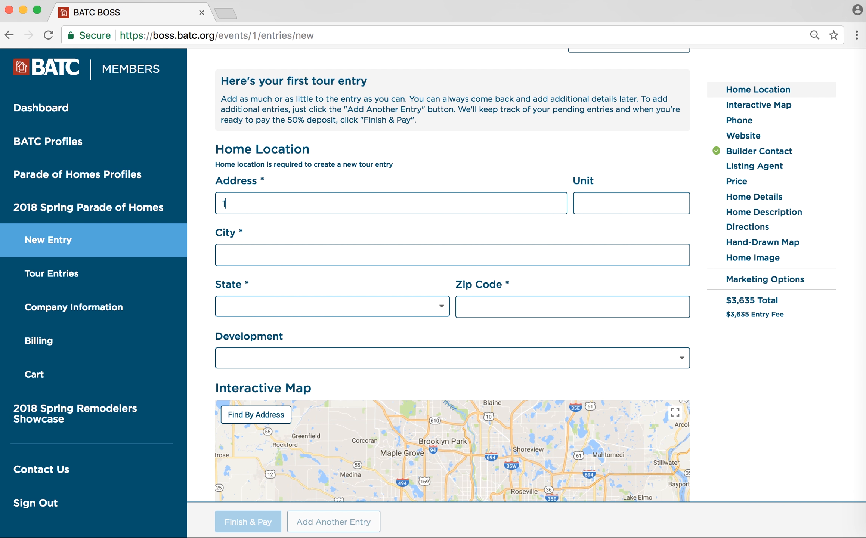
key("BackSpace")
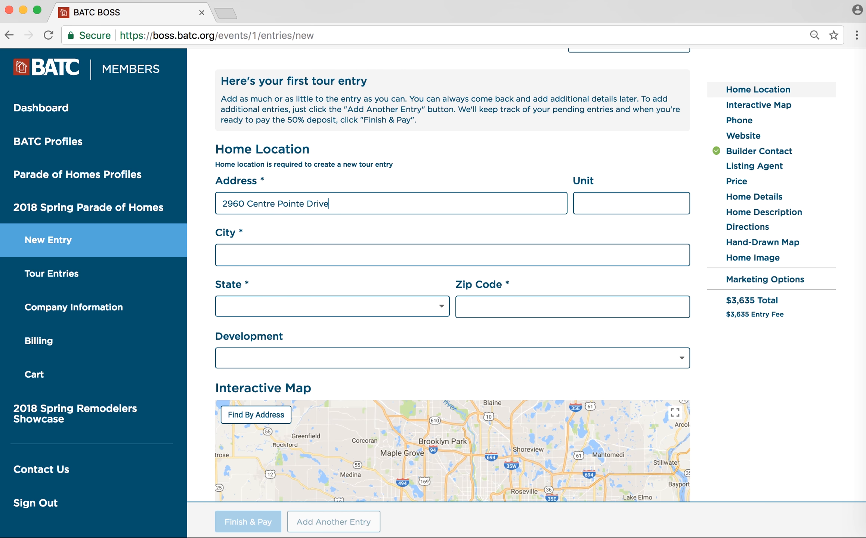
key("Tab")
key("Tab")
key("Tab")
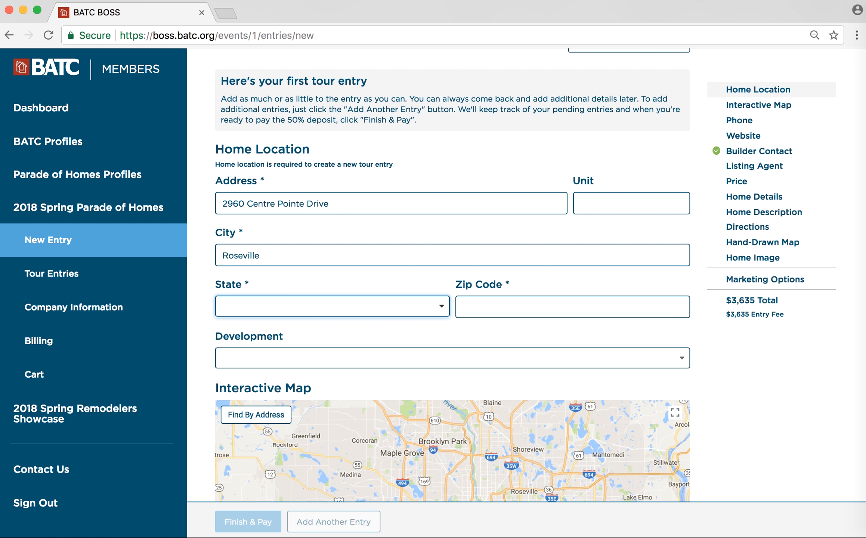
key("Tab")
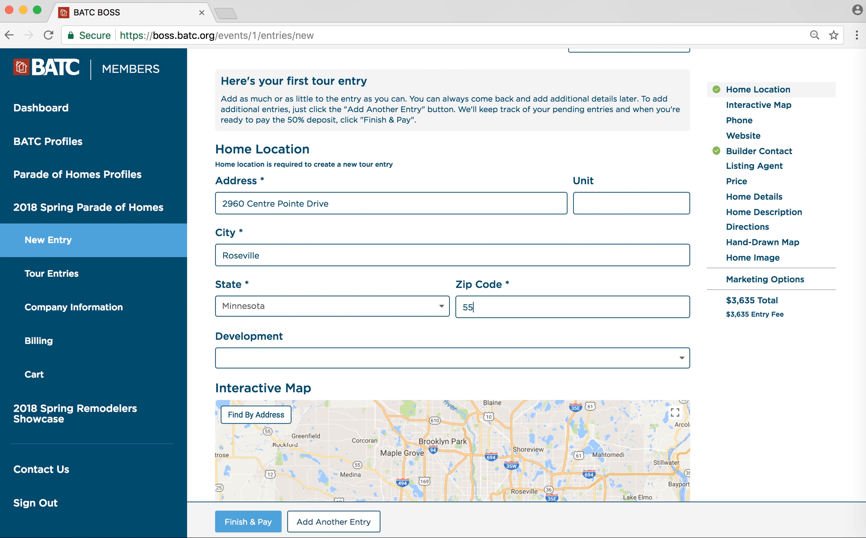
scroll(240, 211, "down", 3)
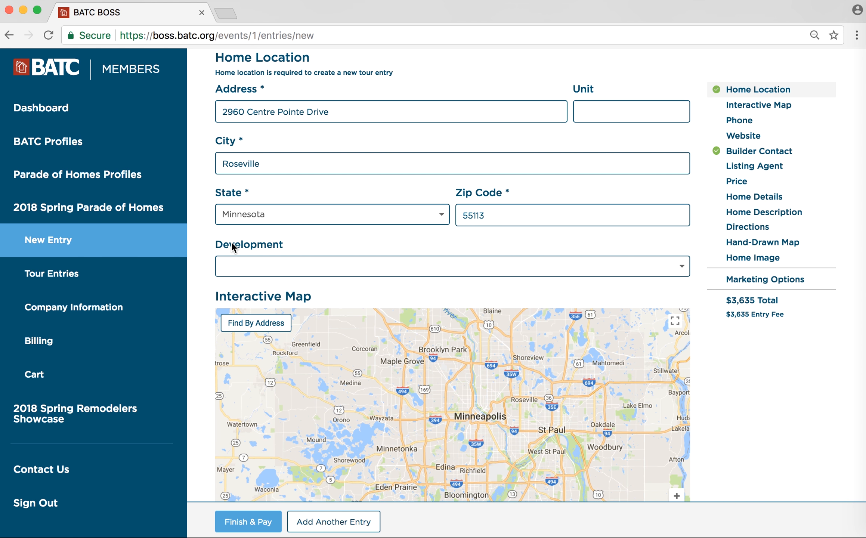
scroll(225, 254, "down", 1)
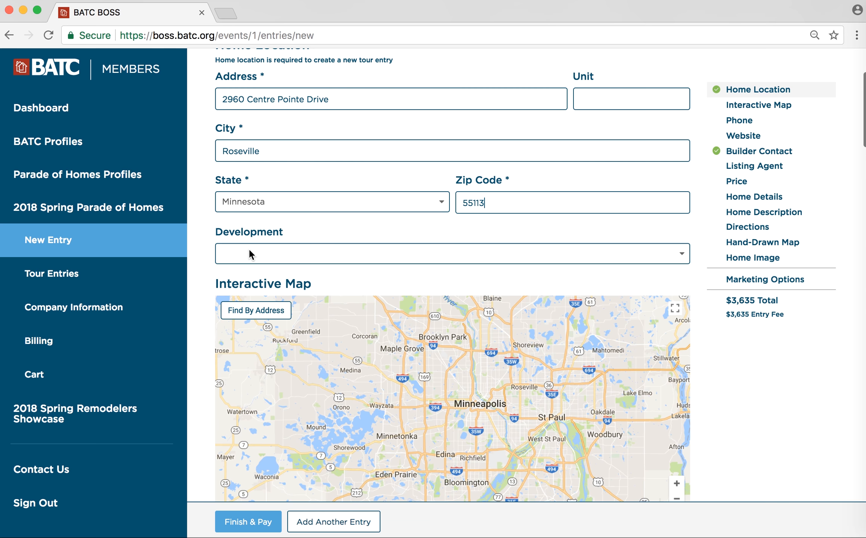
- Create 'BATC Estates' from the Development search box and select it
left_click(270, 253)
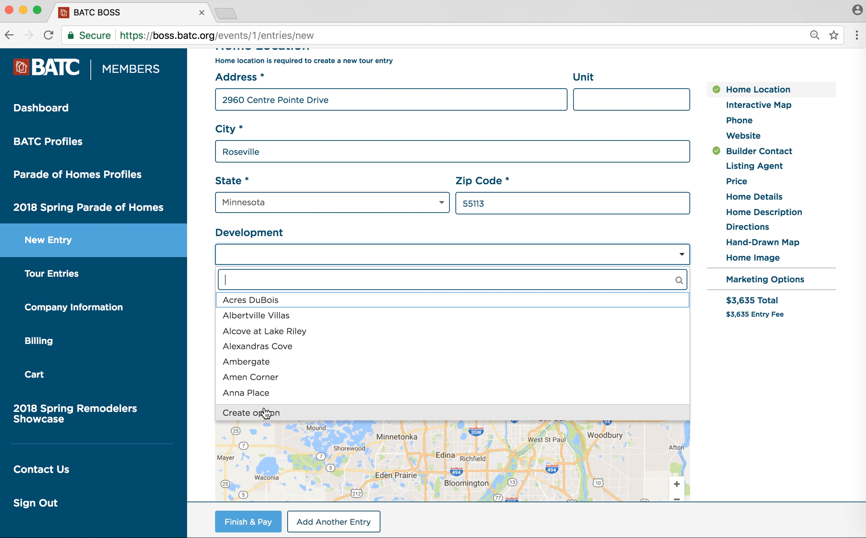
scroll(255, 226, "down", 3)
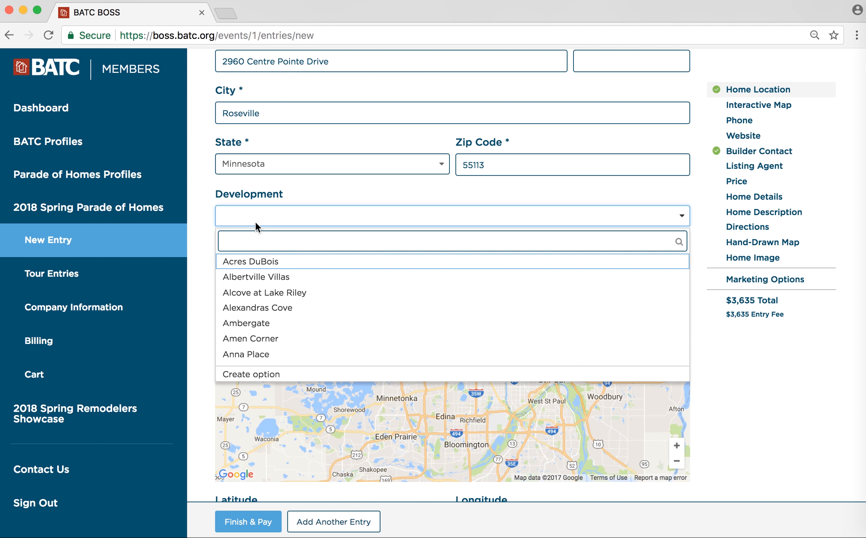
type("BATC")
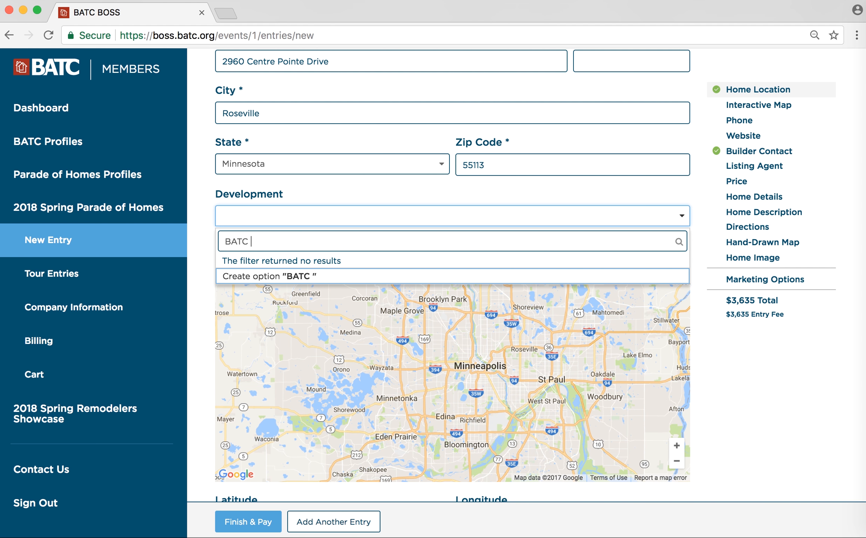
type(" Estates")
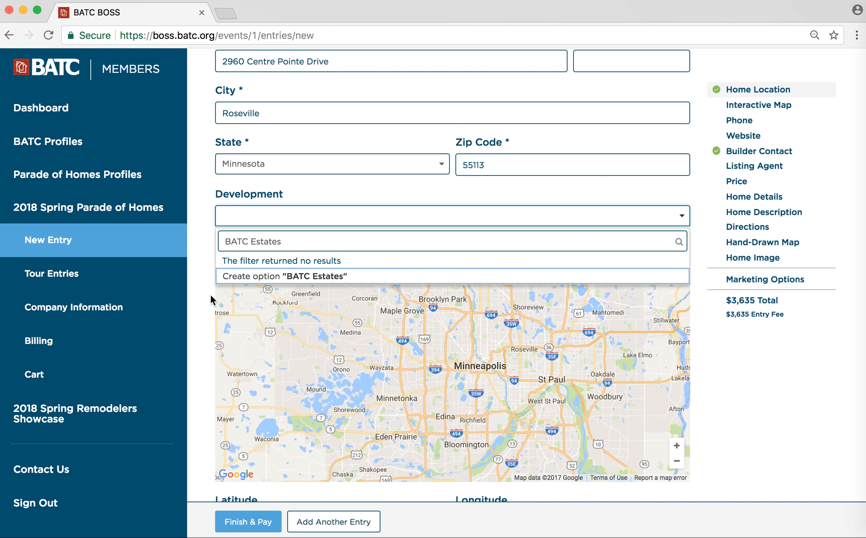
key("Return")
scroll(203, 296, "down", 5)
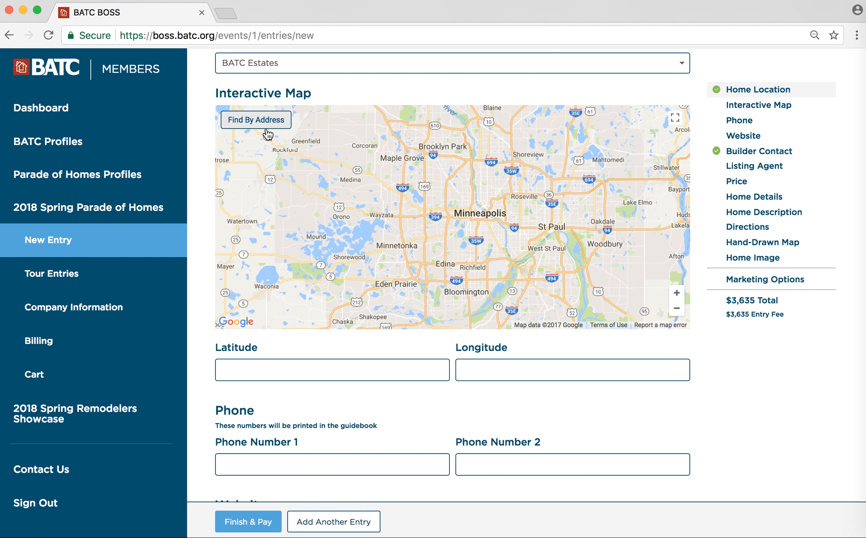
left_click(256, 122)
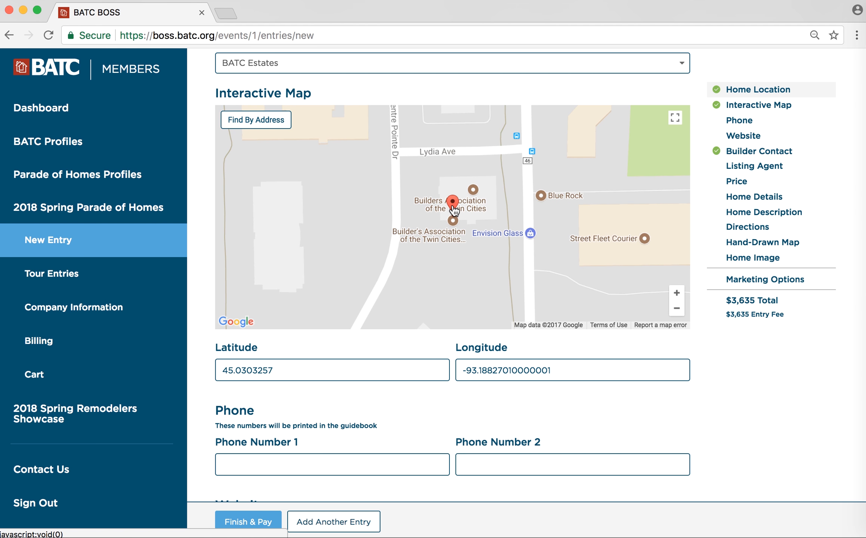
mouse_move(453, 210)
left_mouse_down()
mouse_move(356, 198)
mouse_move(334, 222)
mouse_move(418, 151)
mouse_move(462, 198)
mouse_move(544, 200)
mouse_move(452, 197)
left_mouse_up()
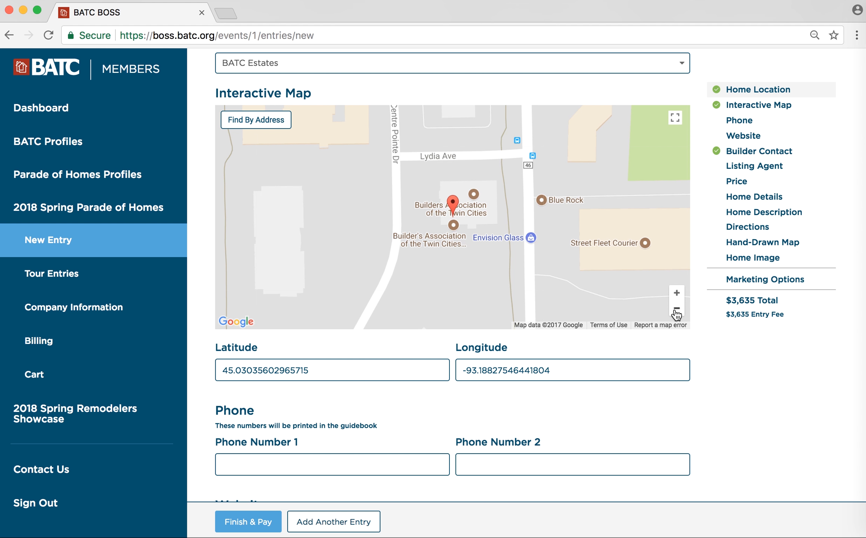
scroll(729, 346, "down", 5)
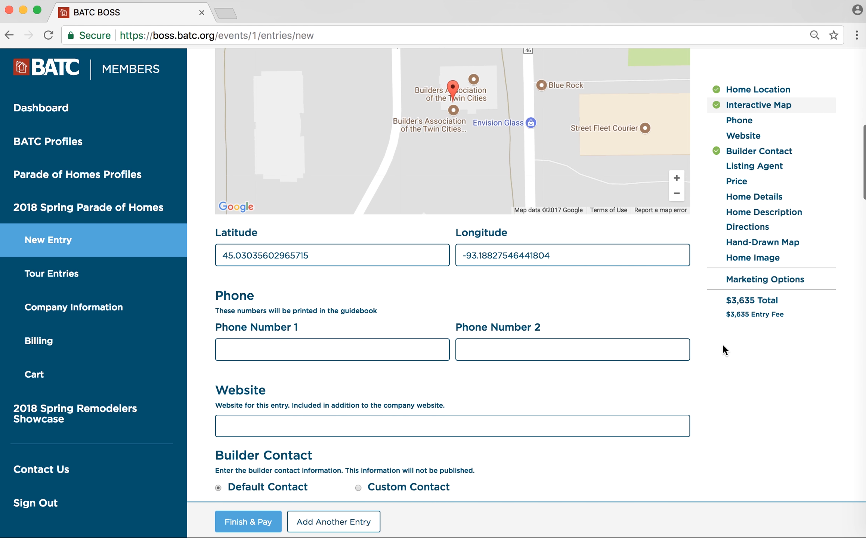
- Enter the first guidebook phone number and the entry's Parade of Homes website address
scroll(722, 342, "down", 3)
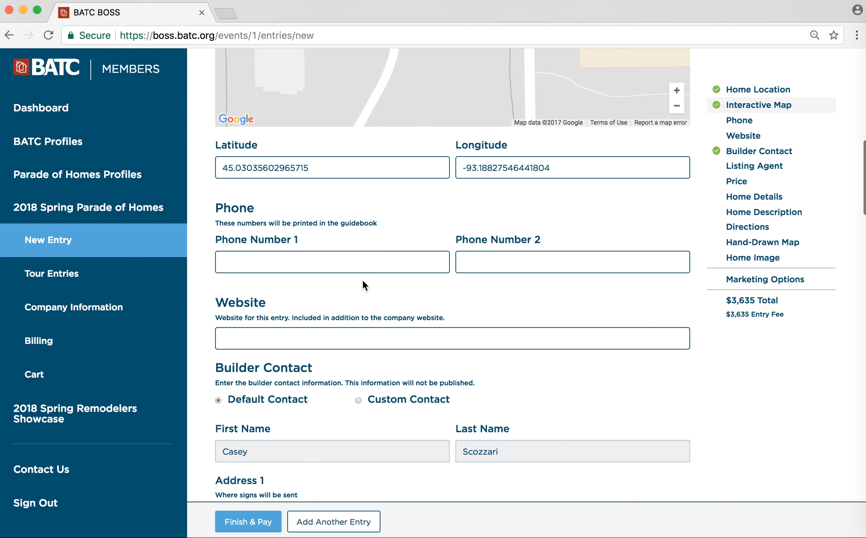
left_click(364, 264)
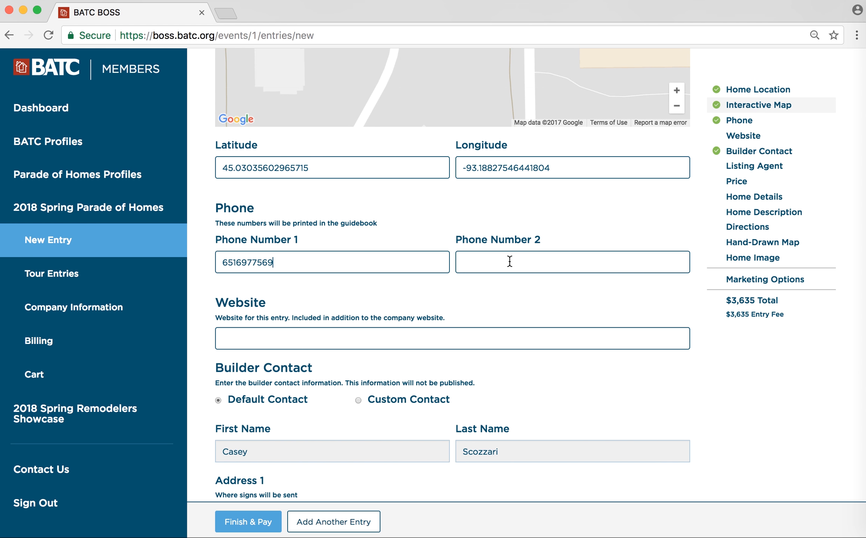
scroll(490, 292, "down", 3)
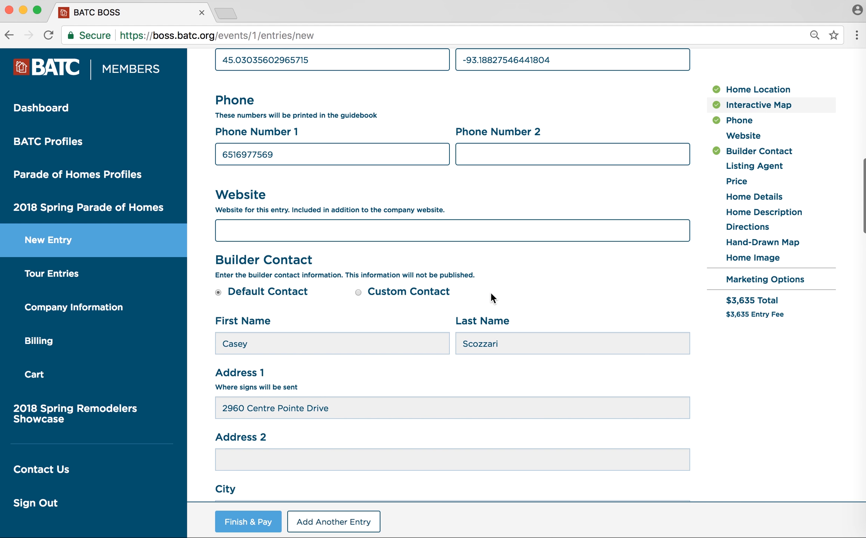
left_click(339, 233)
type("www.parade")
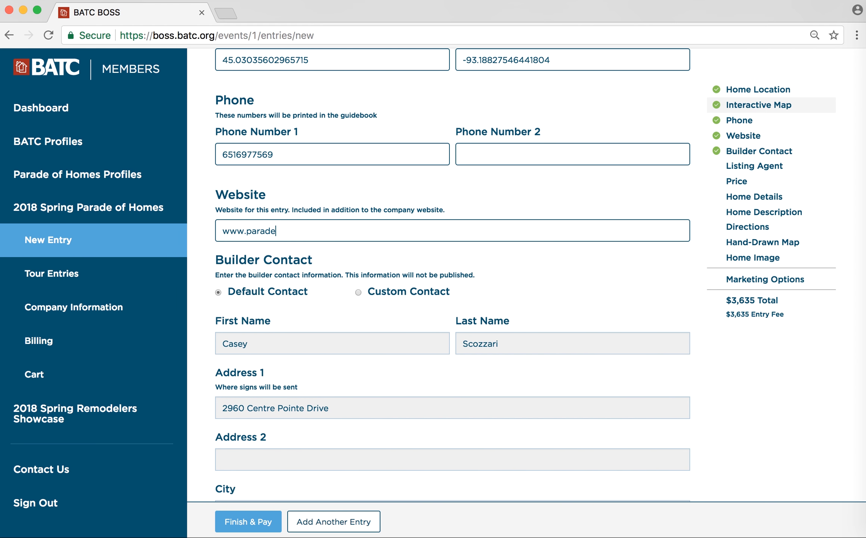
type("ofhomes.")
key("BackSpace")
type("s.org")
scroll(339, 288, "down", 3)
scroll(341, 291, "down", 5)
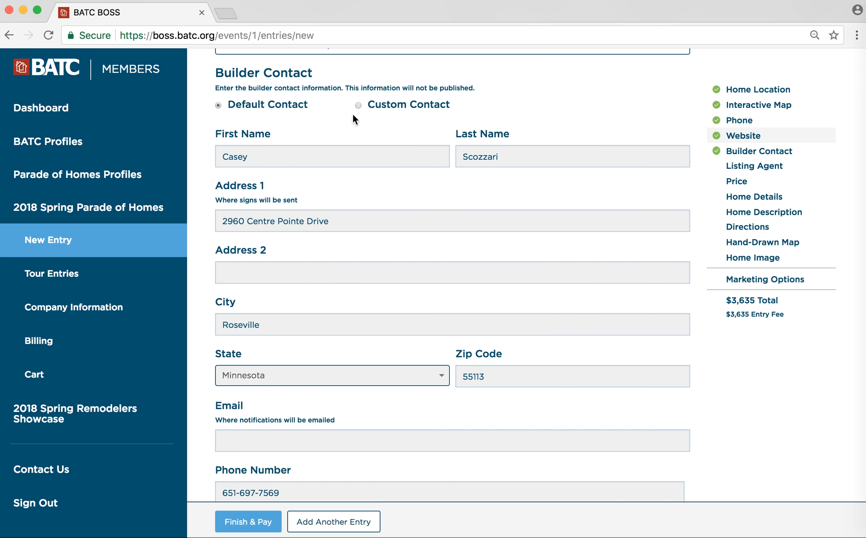
- Switch Builder Contact to Custom Contact and enter the notification e-mail address
left_click(360, 106)
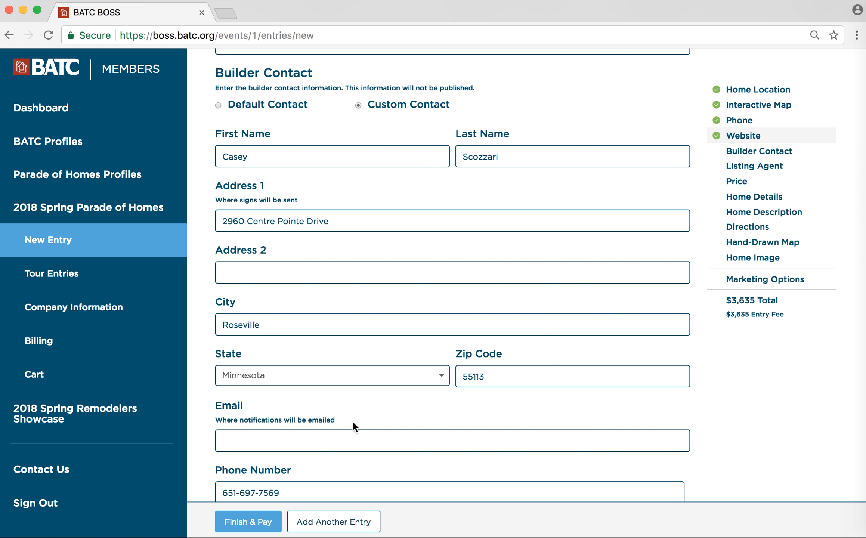
left_click(299, 447)
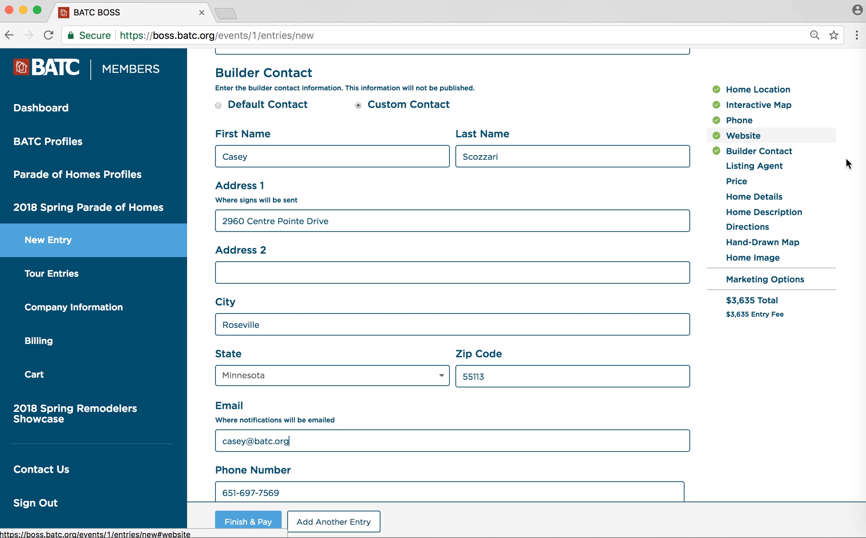
scroll(848, 156, "down", 3)
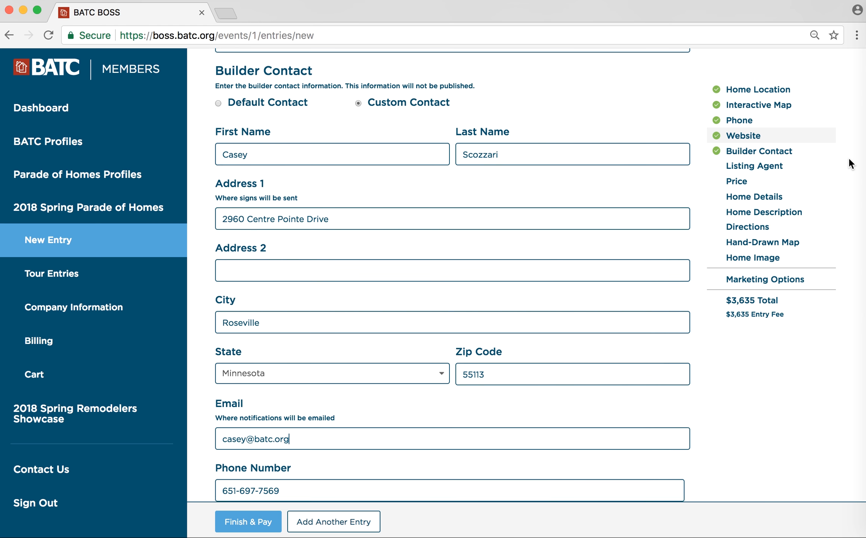
scroll(848, 156, "down", 1)
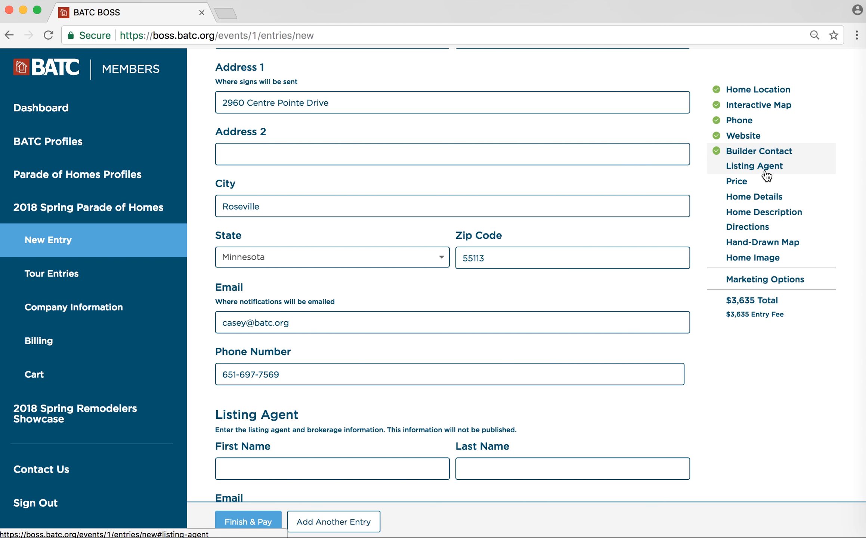
- From the Listing Agent section, change the price type from Development to Single Home and select Home Price
left_click(767, 176)
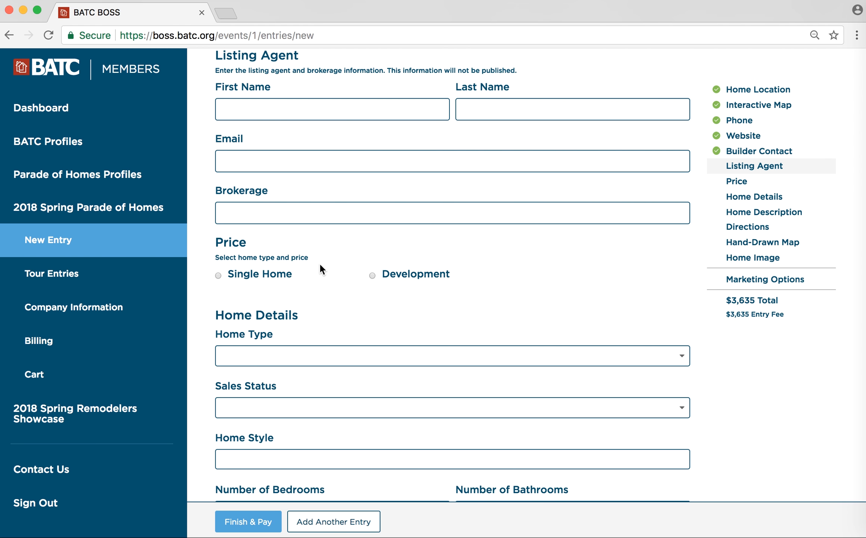
scroll(319, 264, "down", 3)
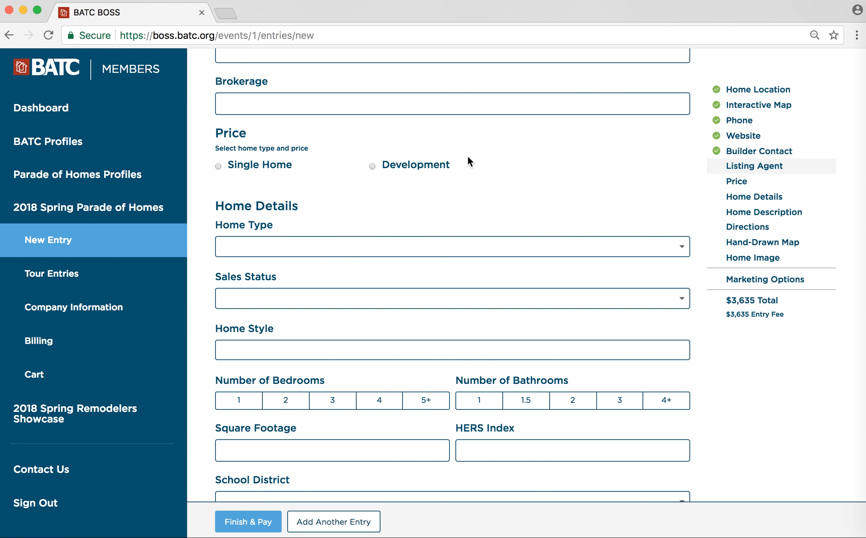
left_click(427, 166)
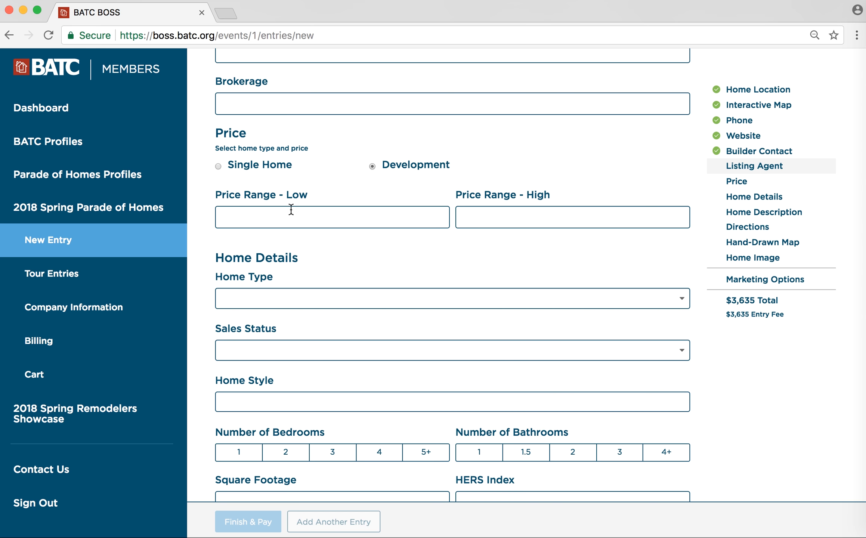
left_click(255, 166)
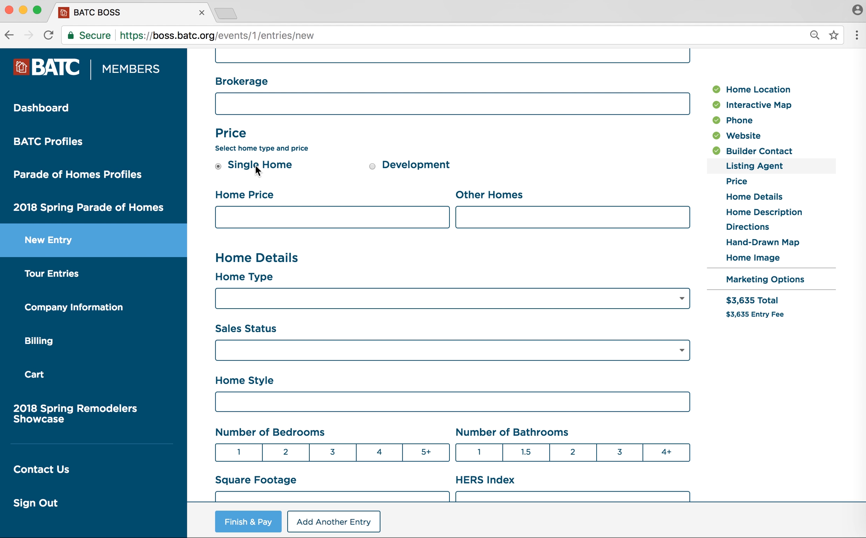
left_click(245, 217)
scroll(499, 205, "up", 1)
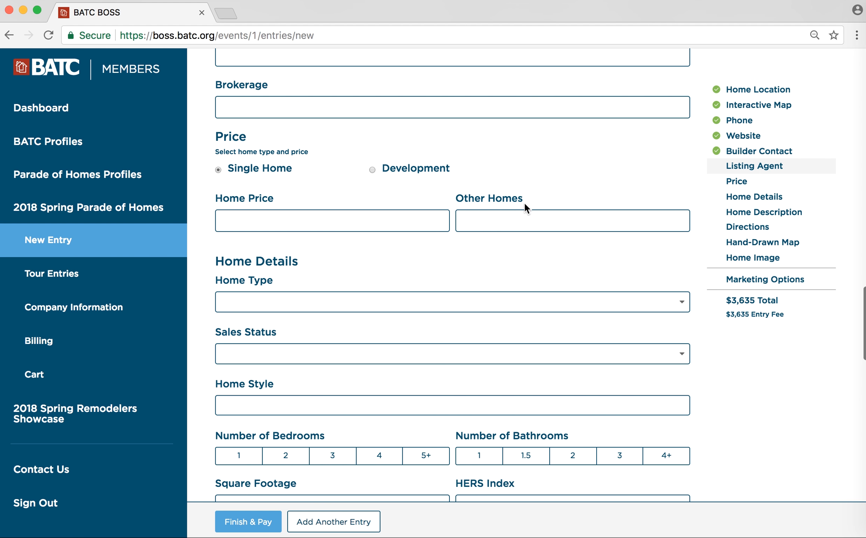
scroll(498, 207, "down", 1)
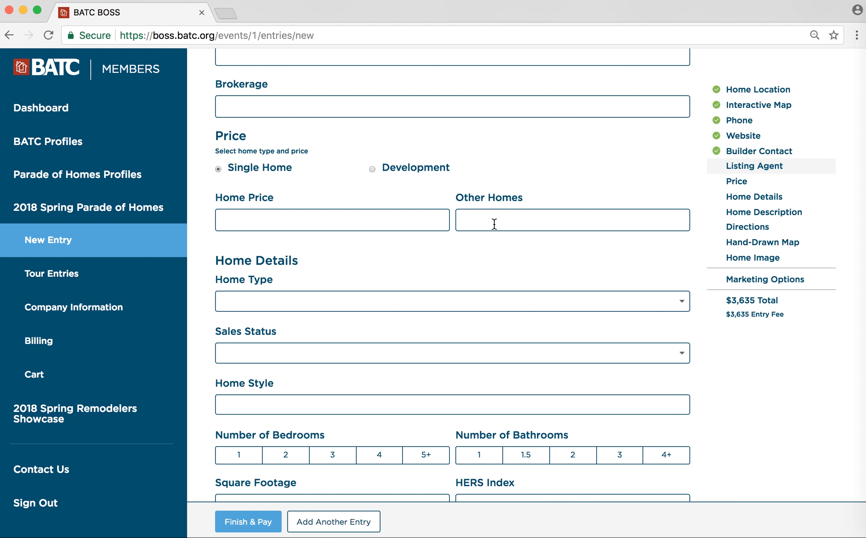
scroll(495, 224, "down", 5)
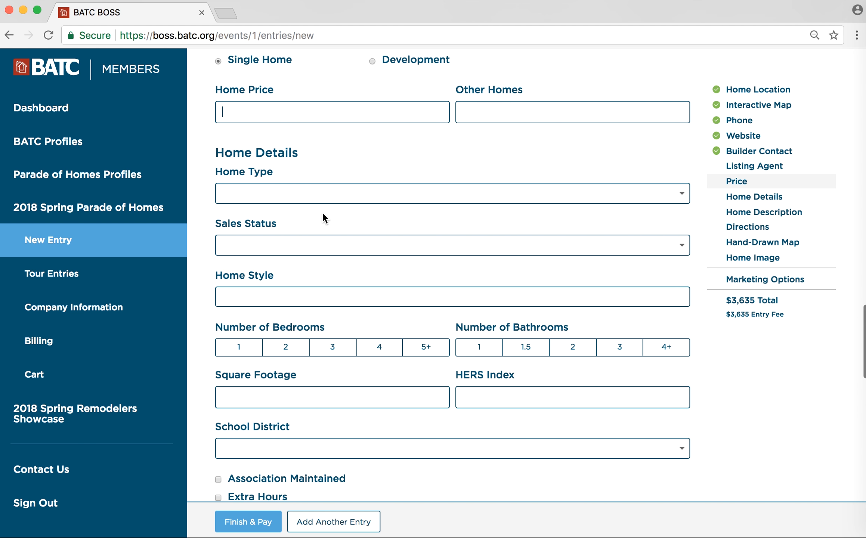
scroll(322, 217, "down", 2)
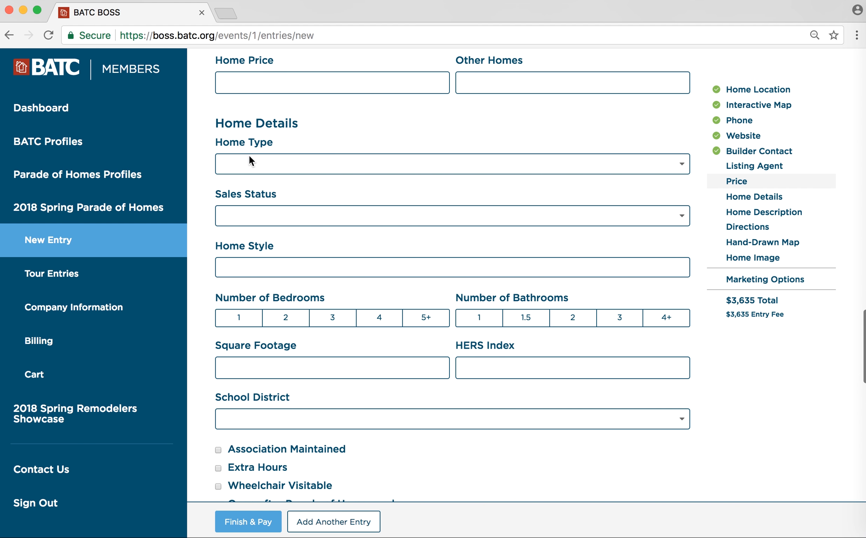
- Browse the Home Type, Sales Status and Home Style options without changing them
left_click(264, 162)
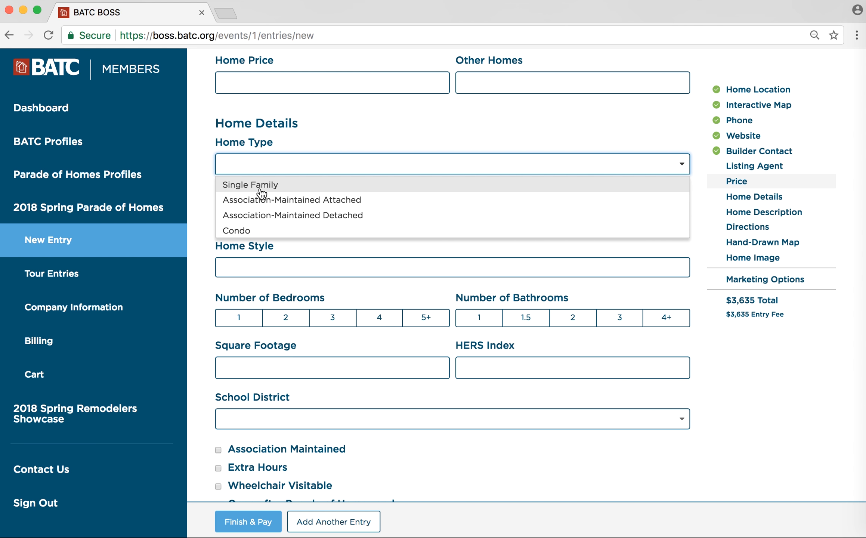
left_click(282, 246)
left_click(263, 217)
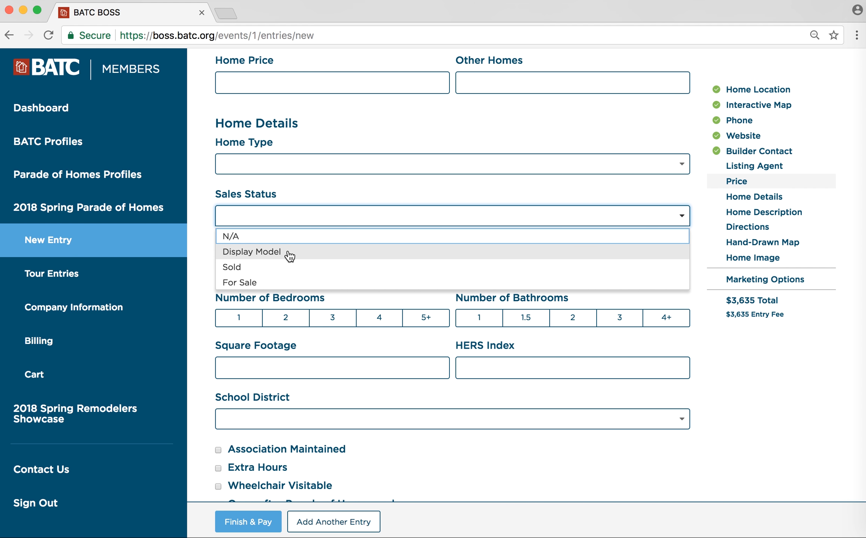
left_click(311, 196)
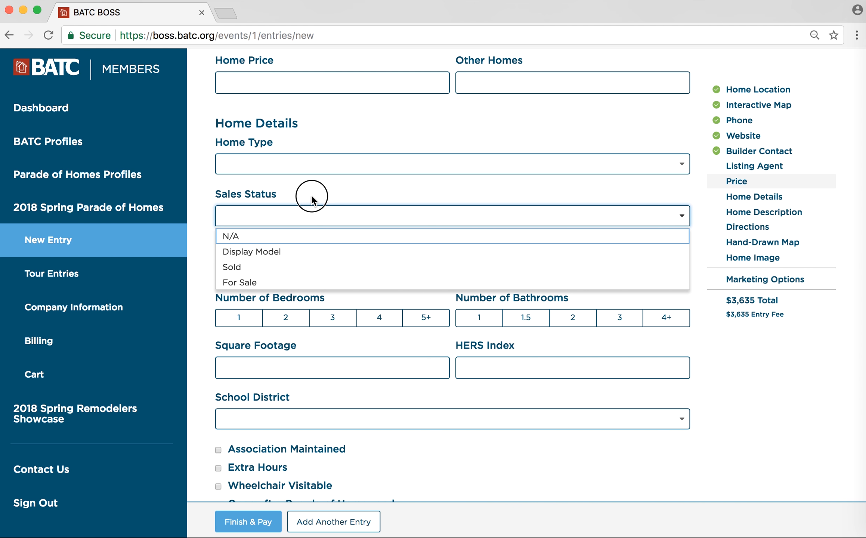
left_click(261, 265)
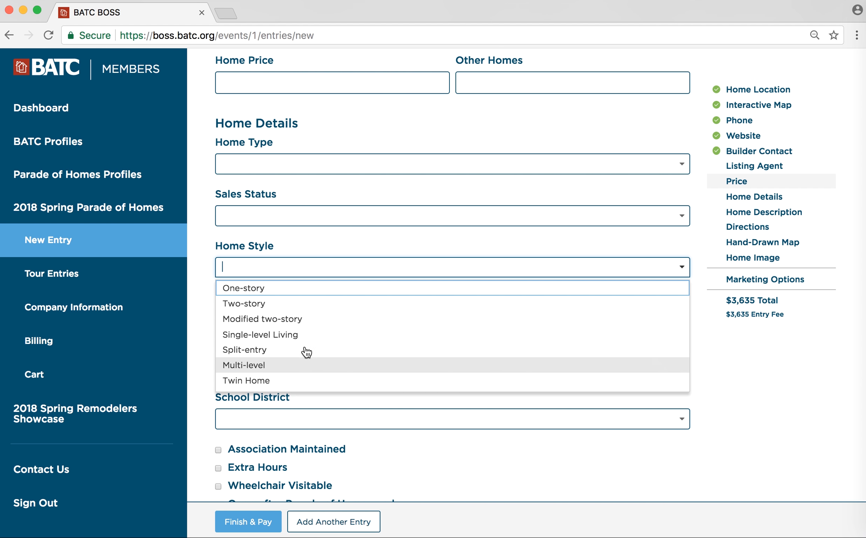
left_click(297, 245)
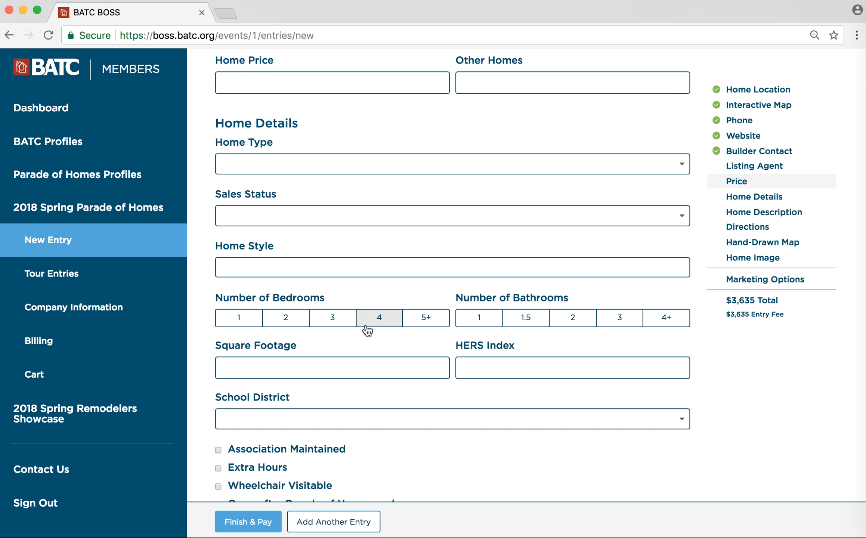
- Visit the Square Footage and HERS Index fields and look over the School District list
left_click(357, 366)
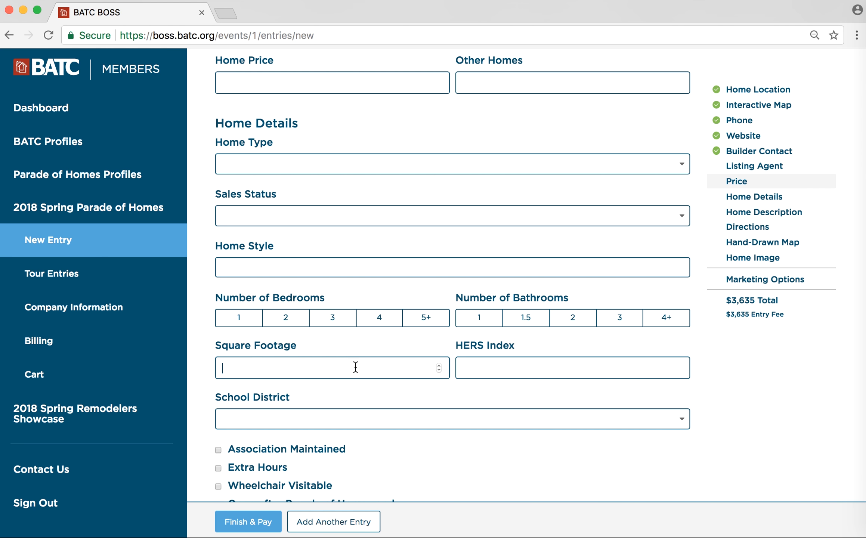
scroll(383, 353, "down", 5)
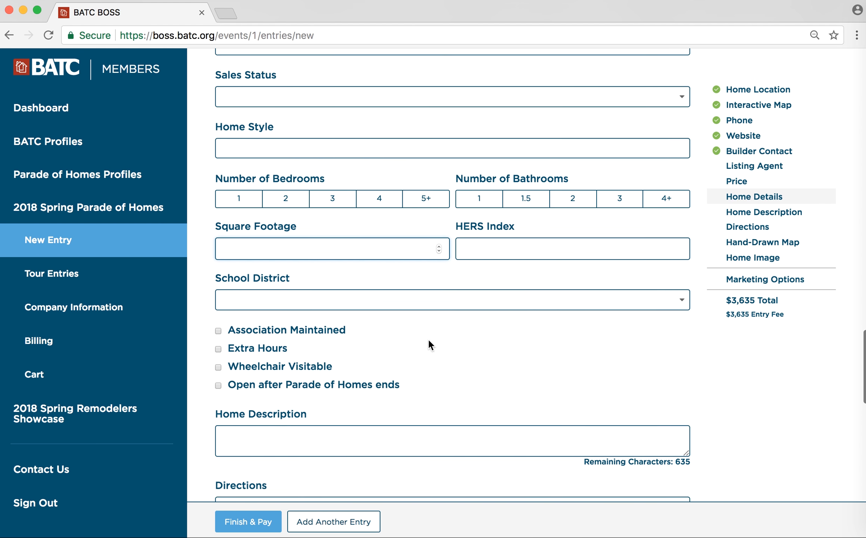
left_click(478, 233)
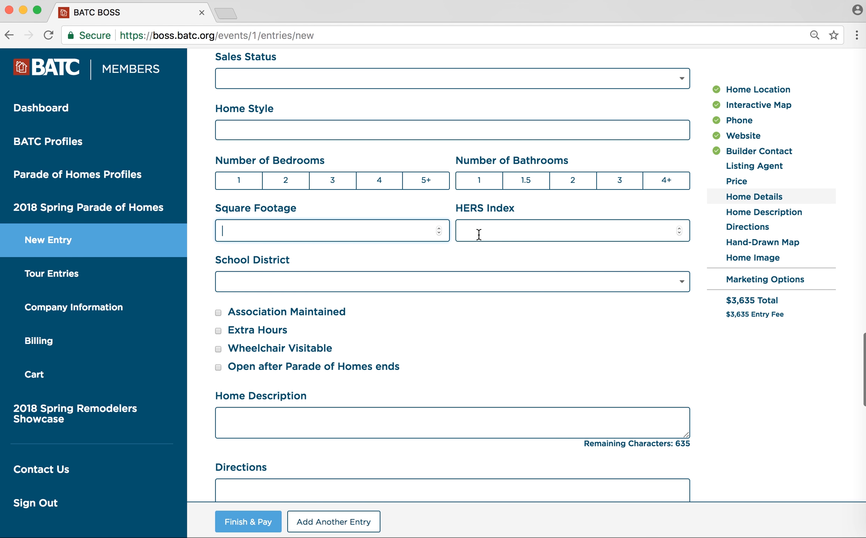
left_click(309, 281)
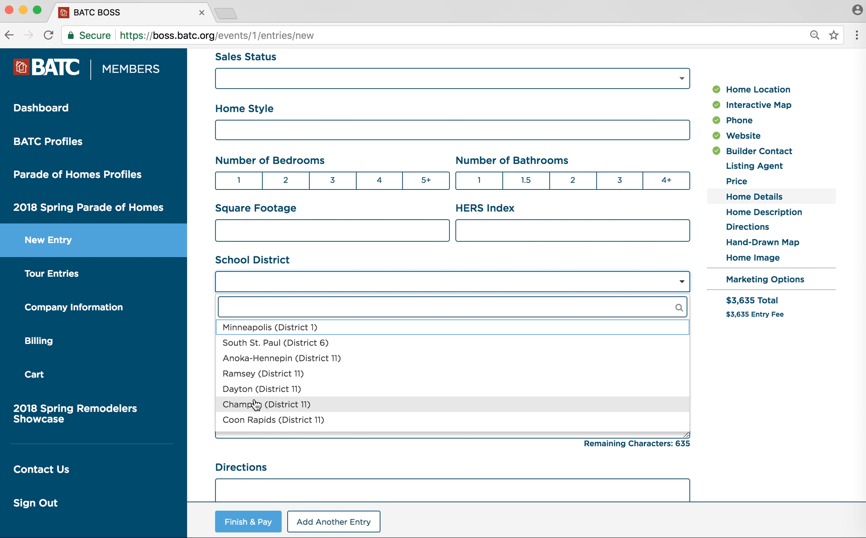
left_click(205, 363)
- Scroll down to the blank Home Description and Directions boxes below the $3,635 total
scroll(363, 333, "down", 3)
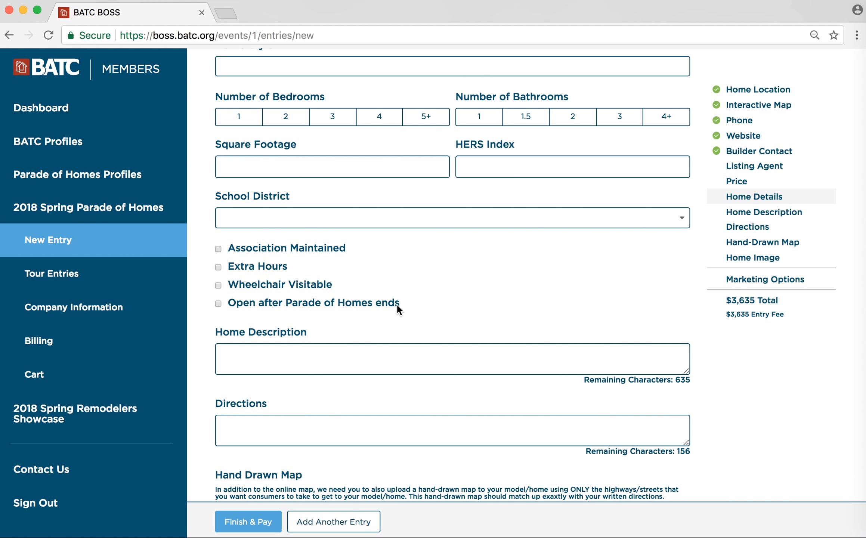
scroll(420, 307, "up", 1)
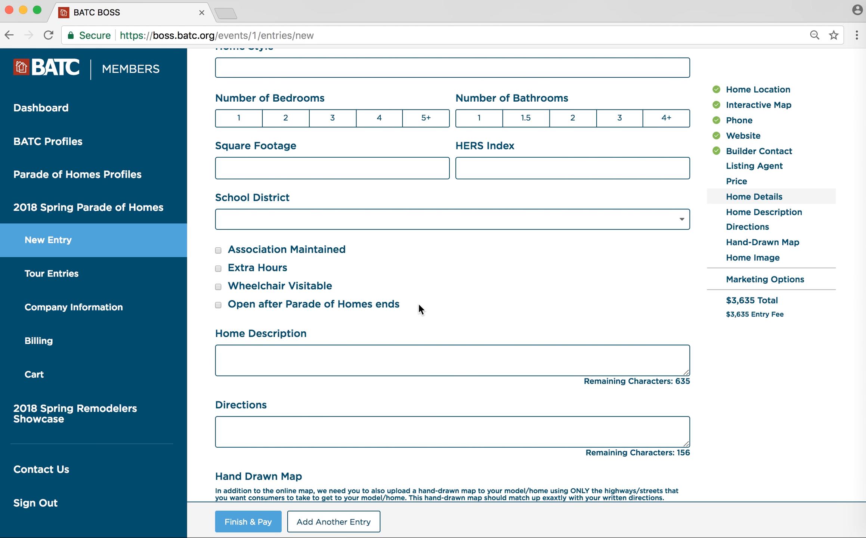
scroll(418, 304, "down", 3)
left_click(410, 284)
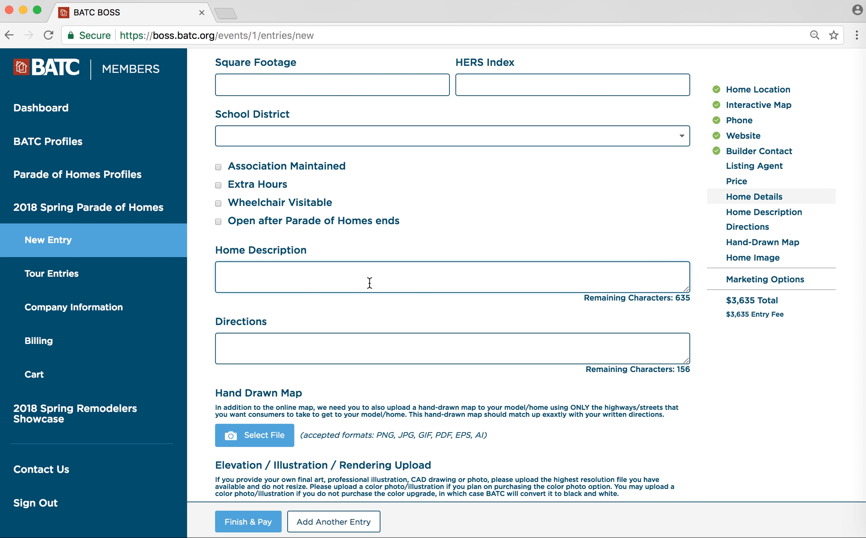
type("sdfasdfa")
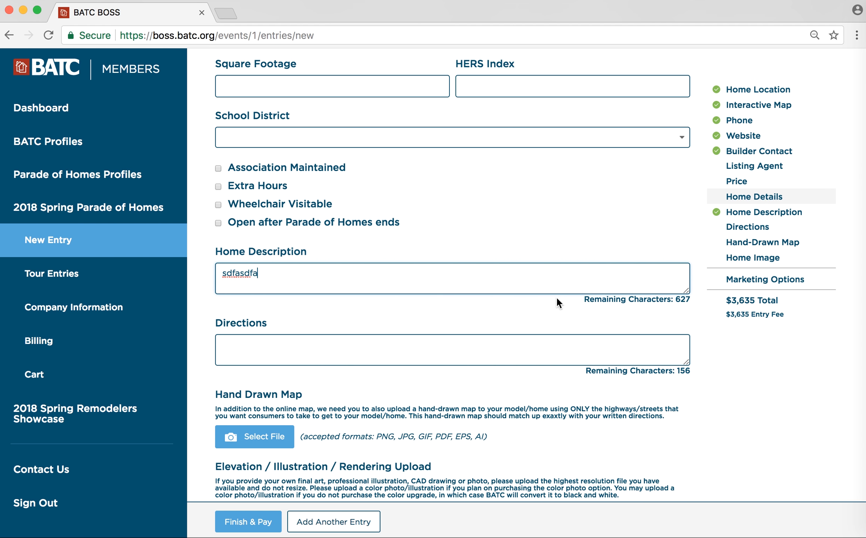
type("sdfasdfasdfasdf")
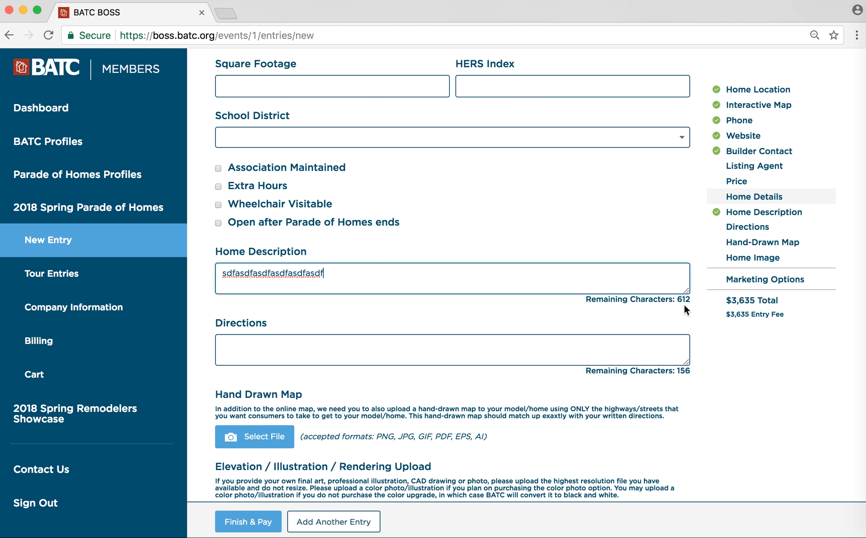
left_click_drag(352, 274, 220, 274)
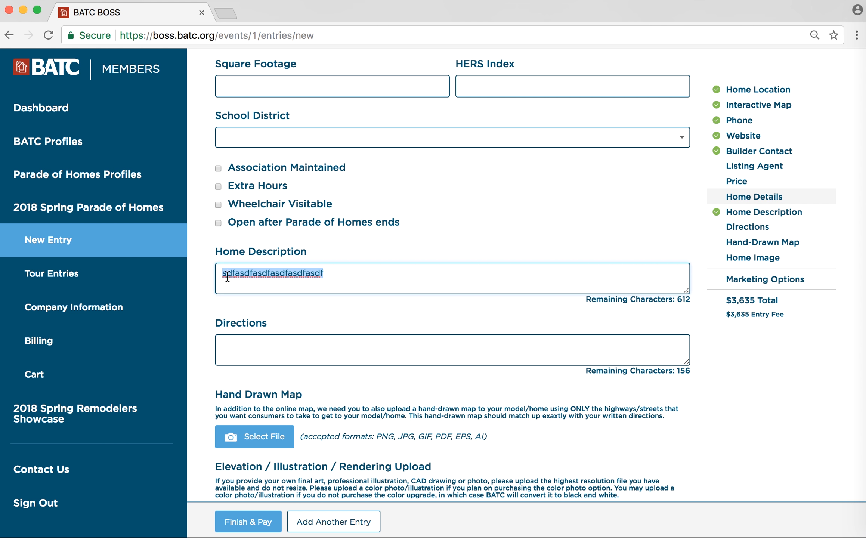
key("BackSpace")
left_click(264, 346)
type("asdfasdf")
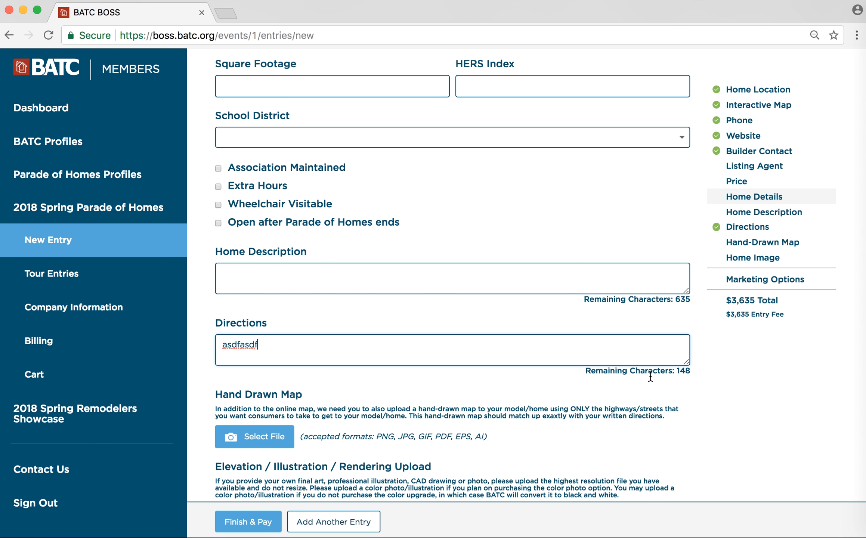
key("BackSpace")
key("BackSpace")
key("BackSpace")
key("BackSpace")
key("BackSpace")
key("BackSpace")
key("BackSpace")
key("BackSpace")
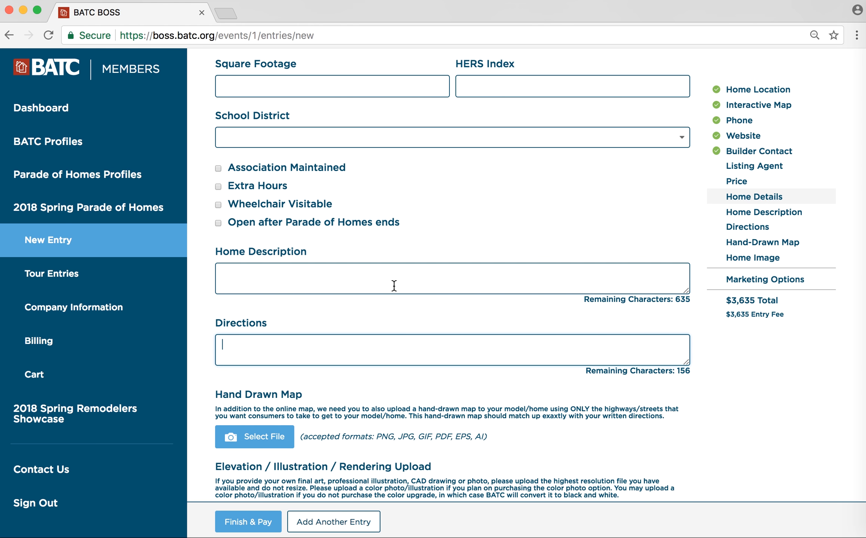
scroll(409, 323, "down", 7)
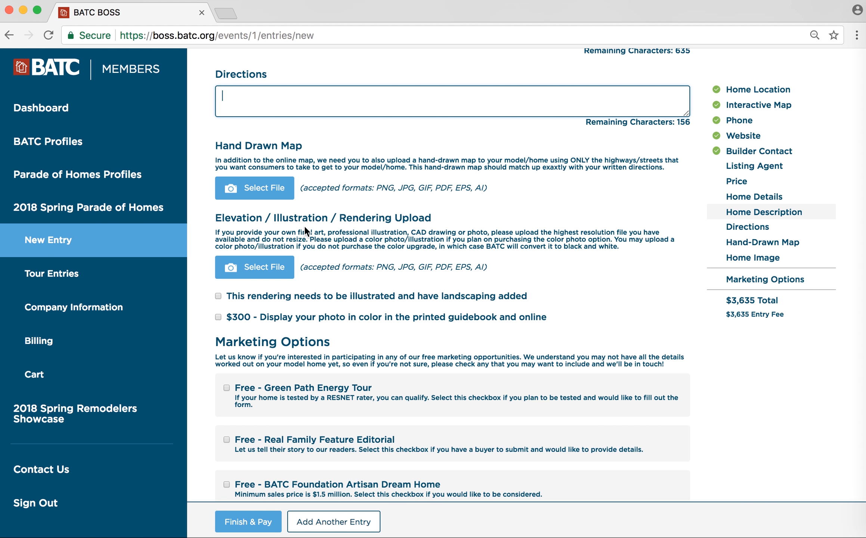
- Check the illustrated-rendering-with-landscaping option and the $300 color photo upgrade
scroll(304, 226, "down", 5)
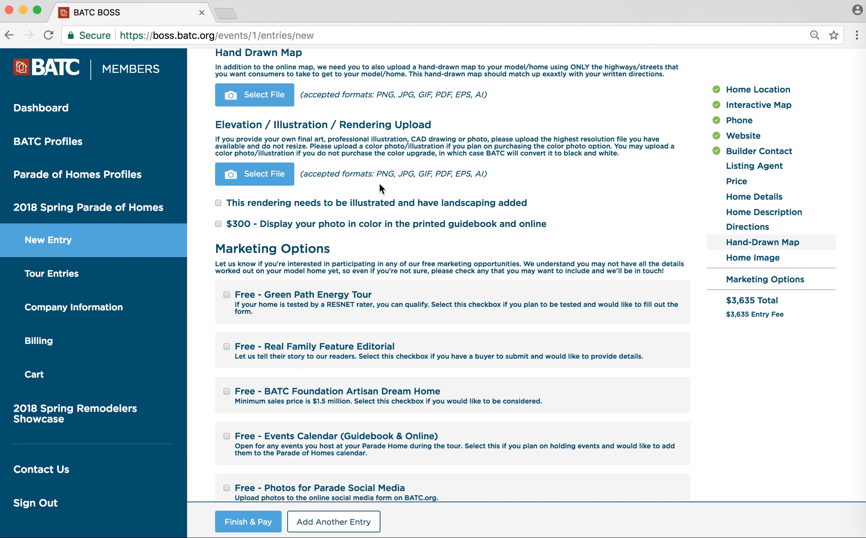
scroll(379, 183, "down", 2)
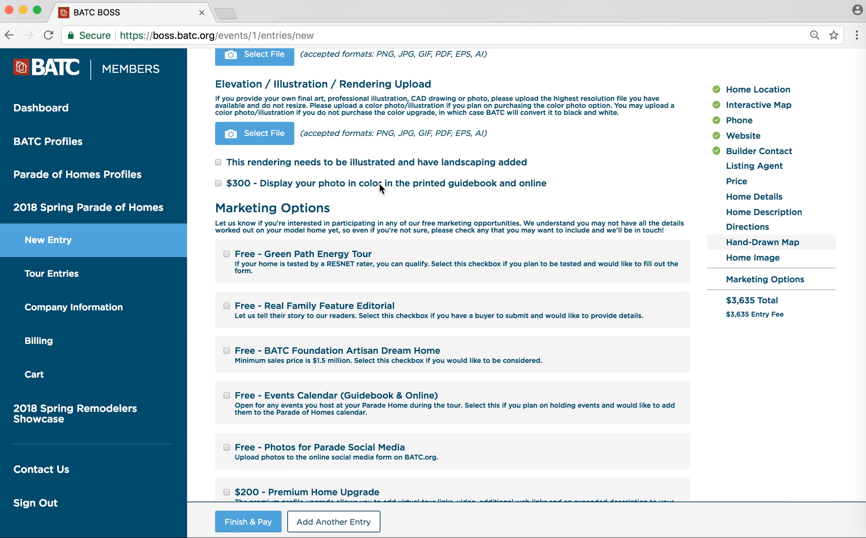
left_click(224, 168)
left_click(218, 183)
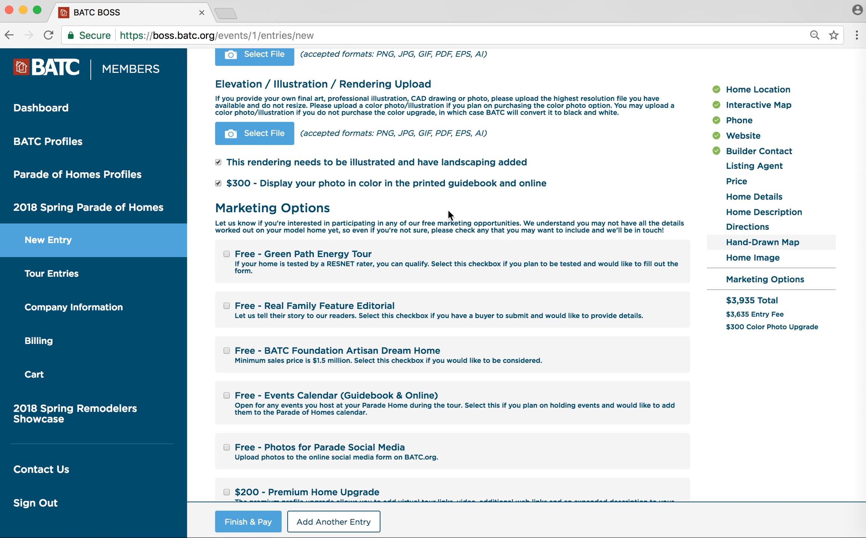
scroll(447, 207, "down", 2)
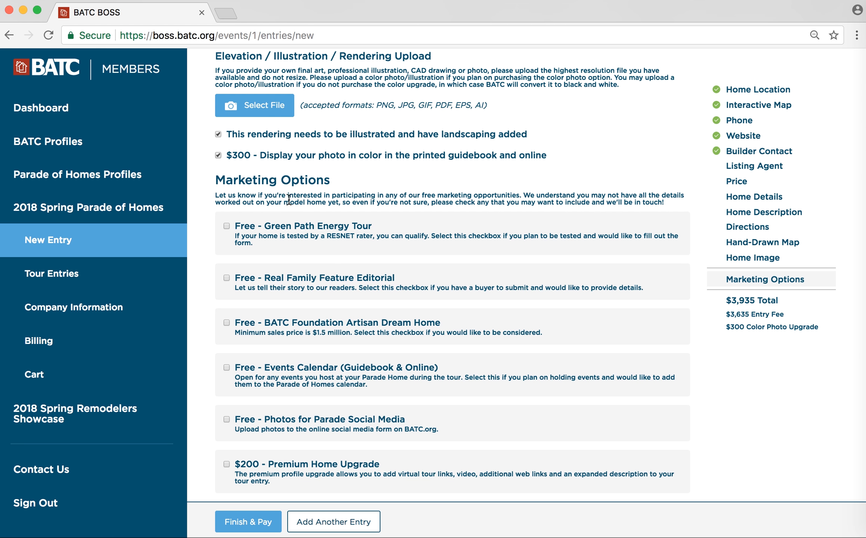
- Check Free - Green Path Energy Tour and Free - Real Family Feature Editorial, then review their fields
left_click(226, 226)
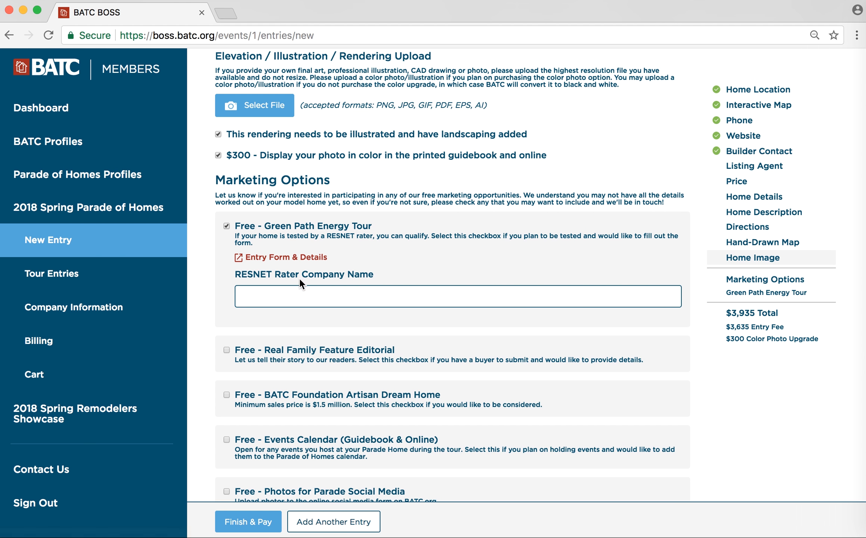
left_click(262, 295)
left_click(226, 350)
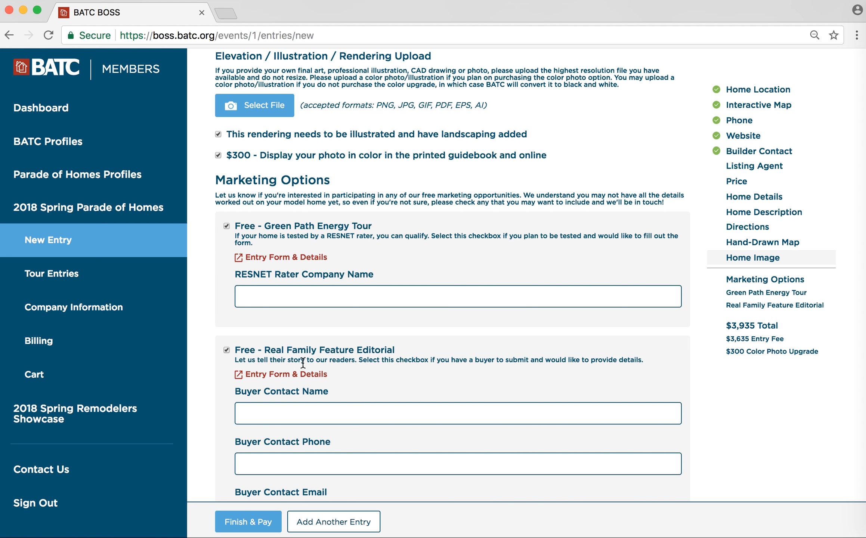
scroll(303, 362, "down", 5)
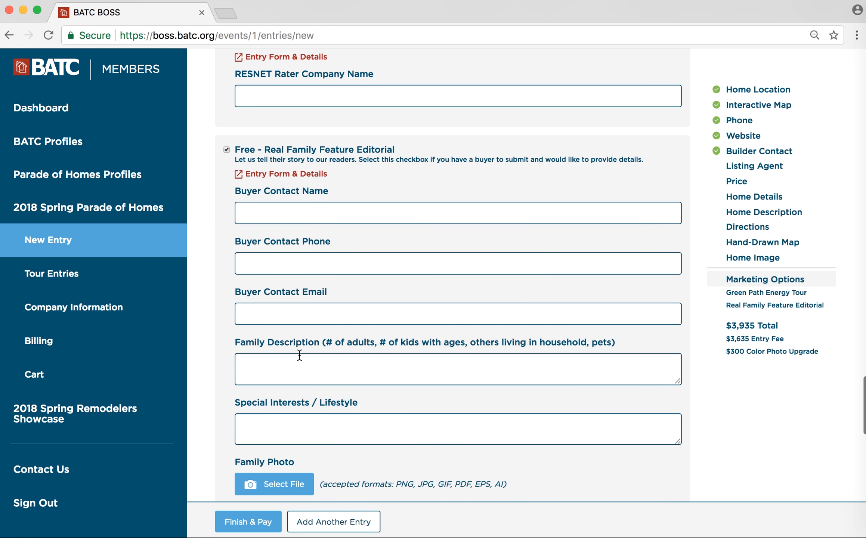
scroll(299, 356, "down", 1)
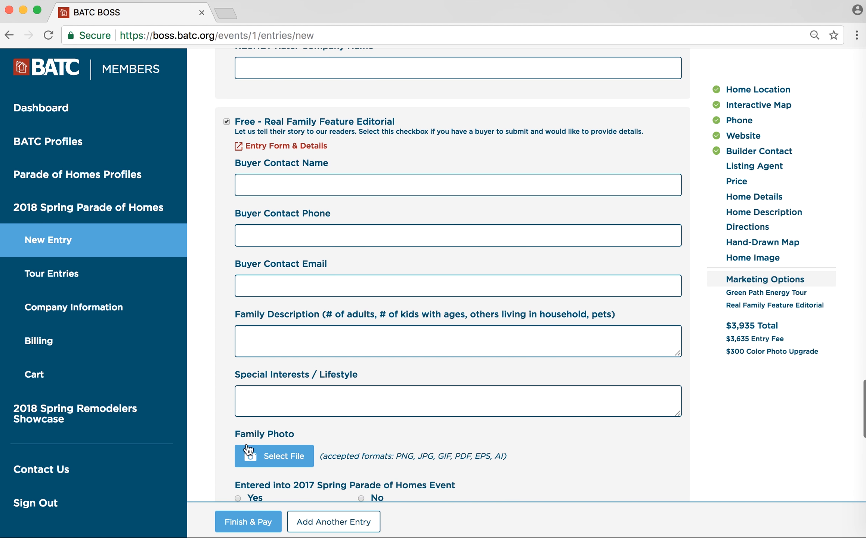
scroll(273, 430, "down", 4)
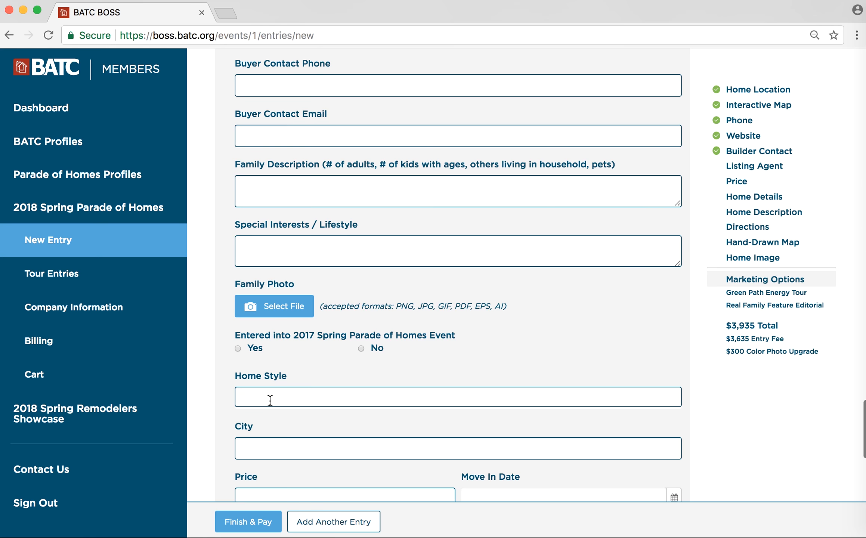
scroll(270, 401, "down", 4)
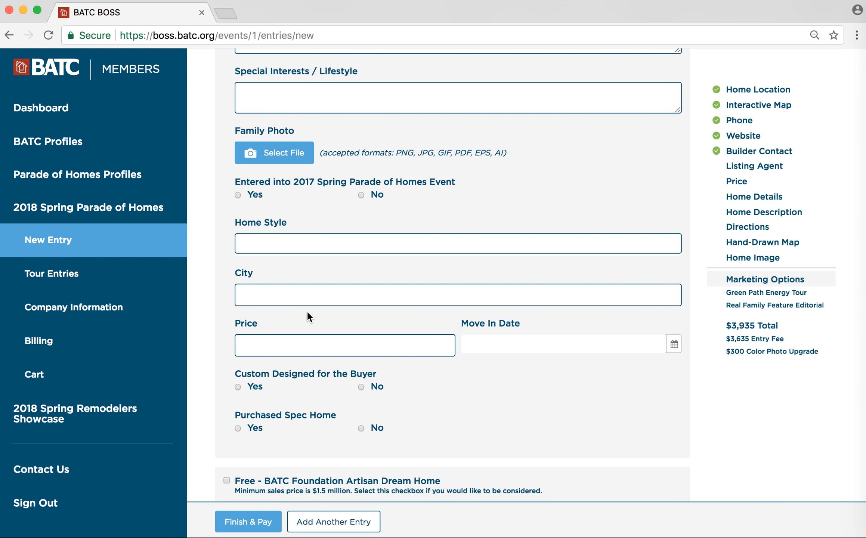
scroll(308, 312, "down", 4)
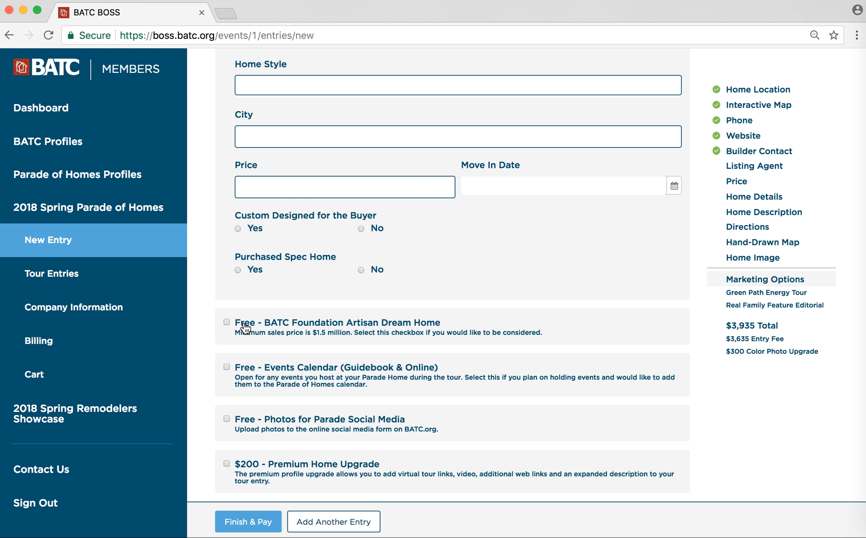
- Check Free - BATC Foundation Artisan Dream Home and Free - Events Calendar (Guidebook & Online)
left_click(229, 323)
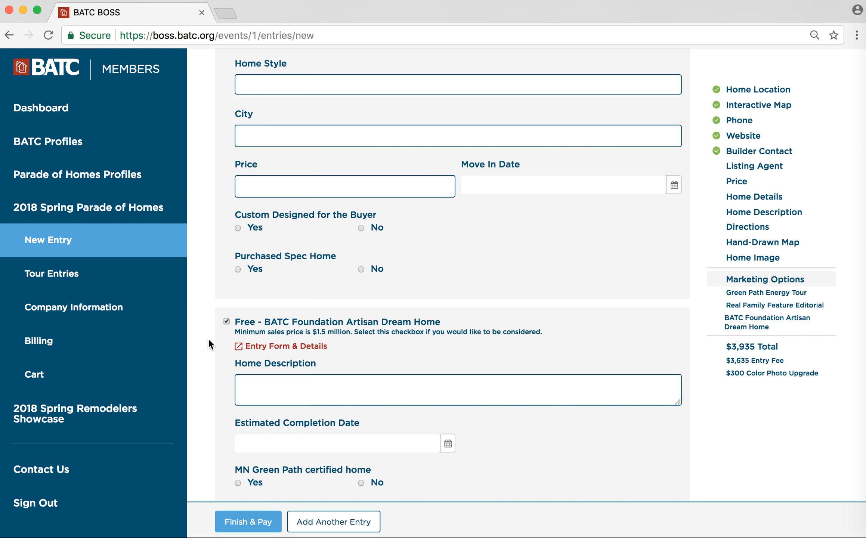
scroll(208, 338, "down", 5)
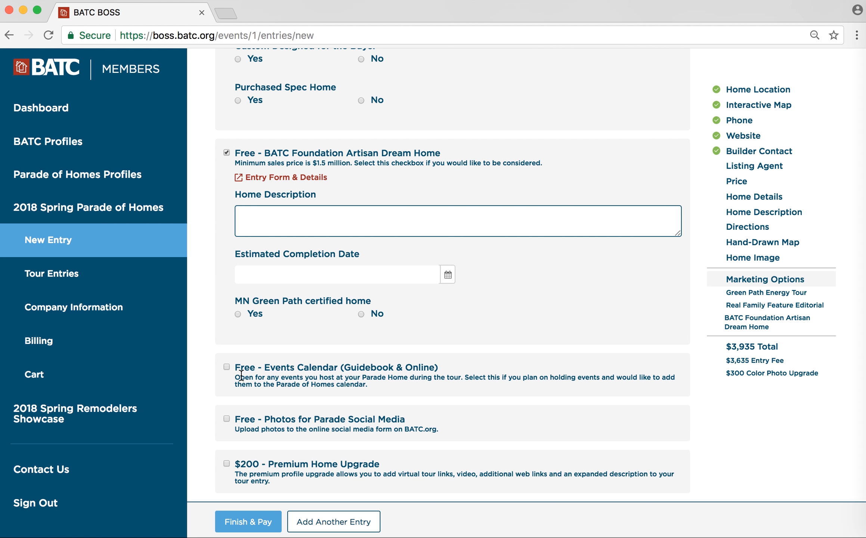
left_click(226, 368)
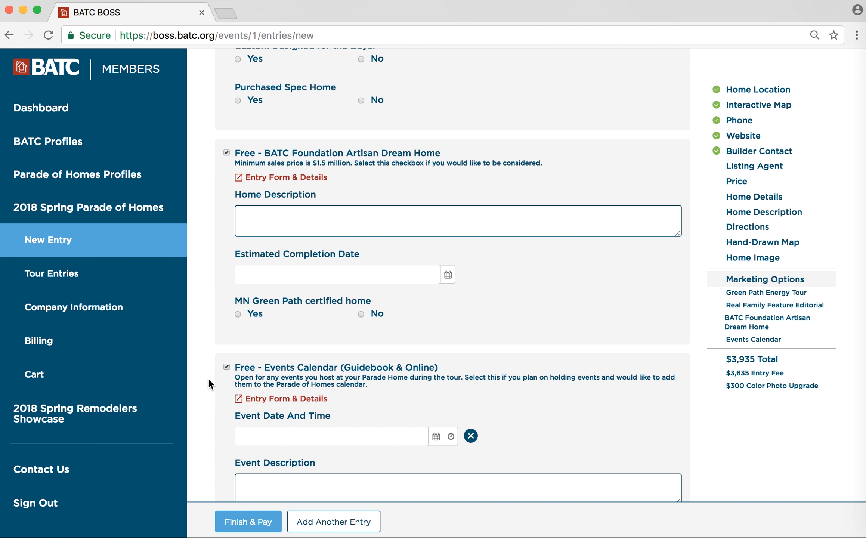
scroll(203, 386, "down", 5)
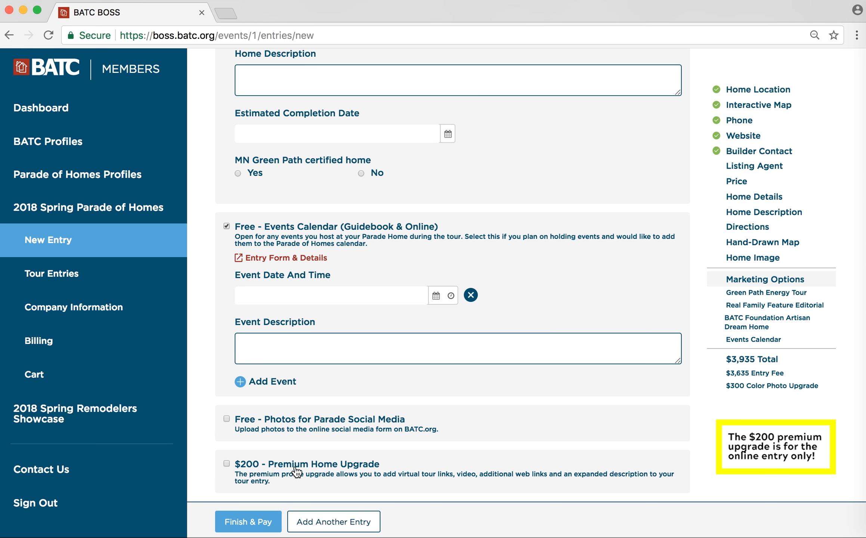
- Check the $200 Premium Home Upgrade and review its link, gallery and description fields
left_click(227, 464)
scroll(284, 464, "down", 4)
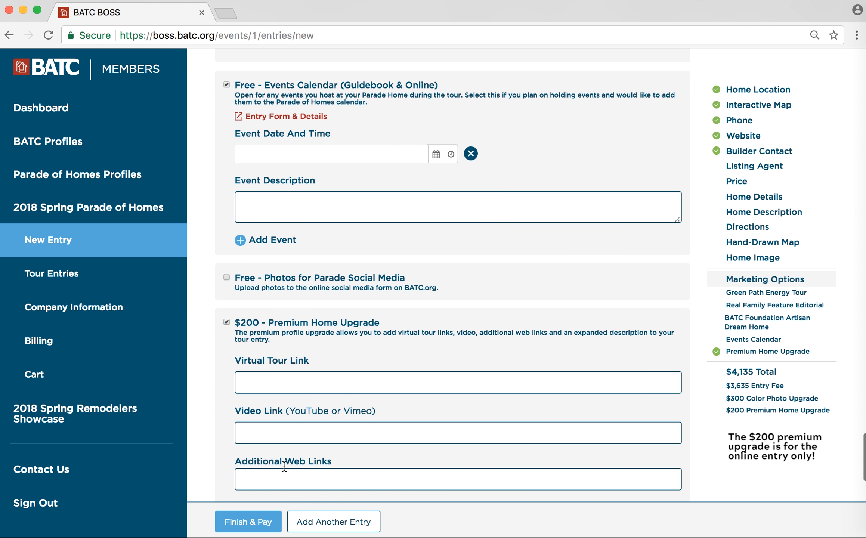
scroll(284, 464, "down", 4)
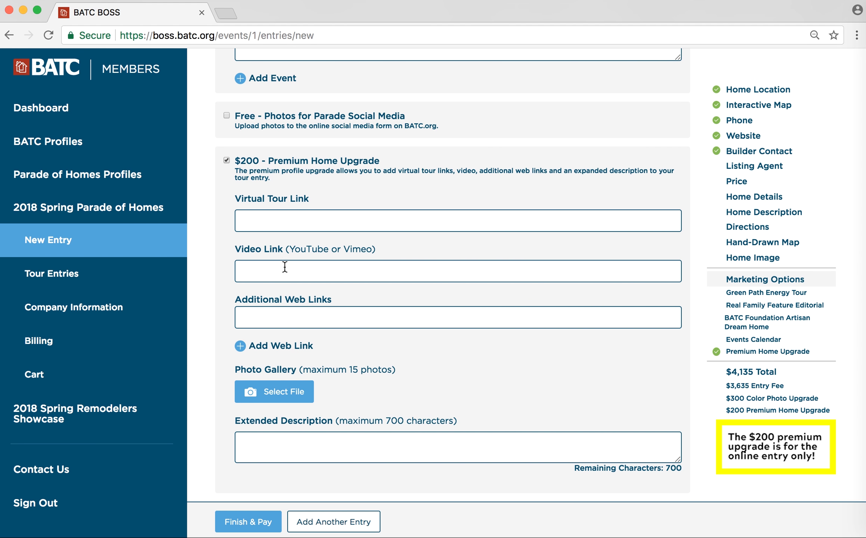